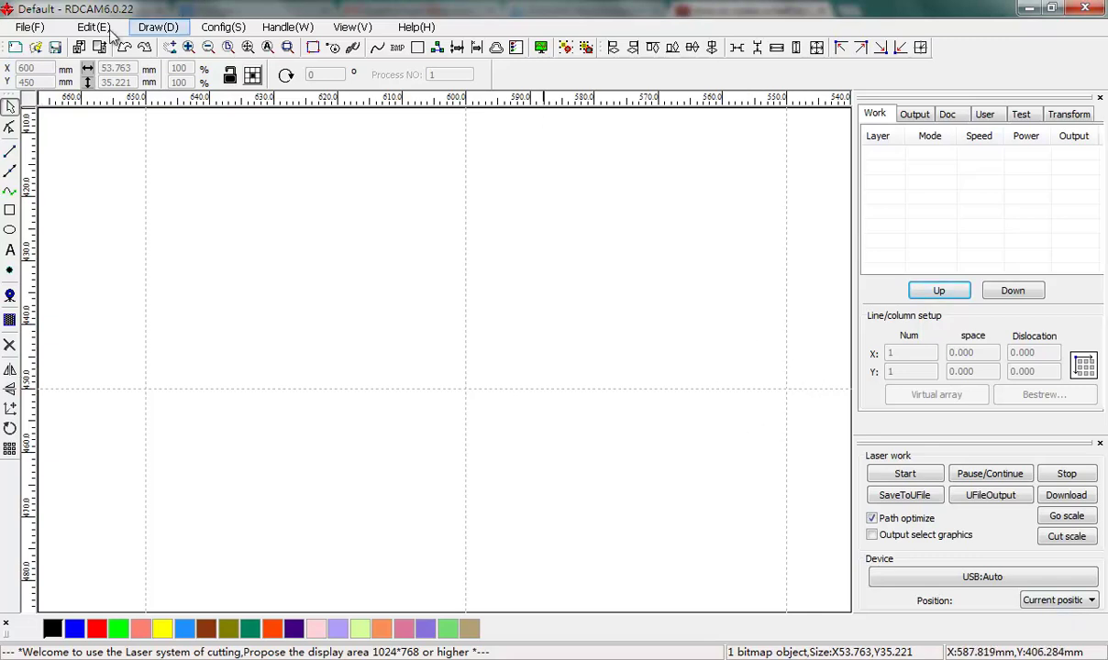
Bring up the halftone tutorial video and scroll through it
click(109, 92)
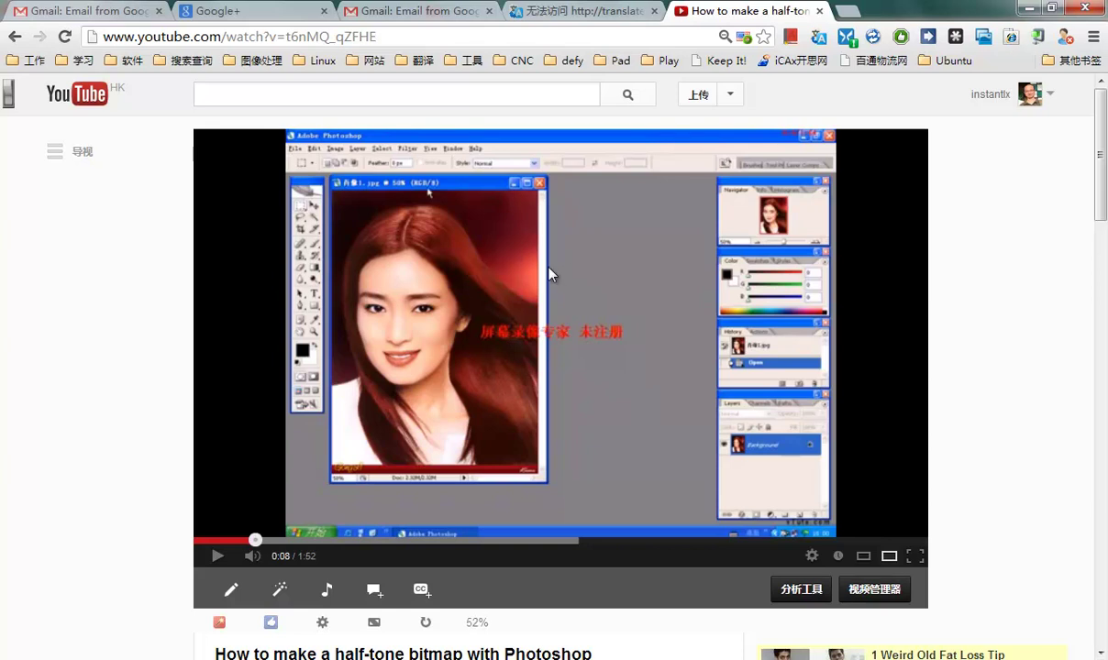
scroll(550, 284, down, 2)
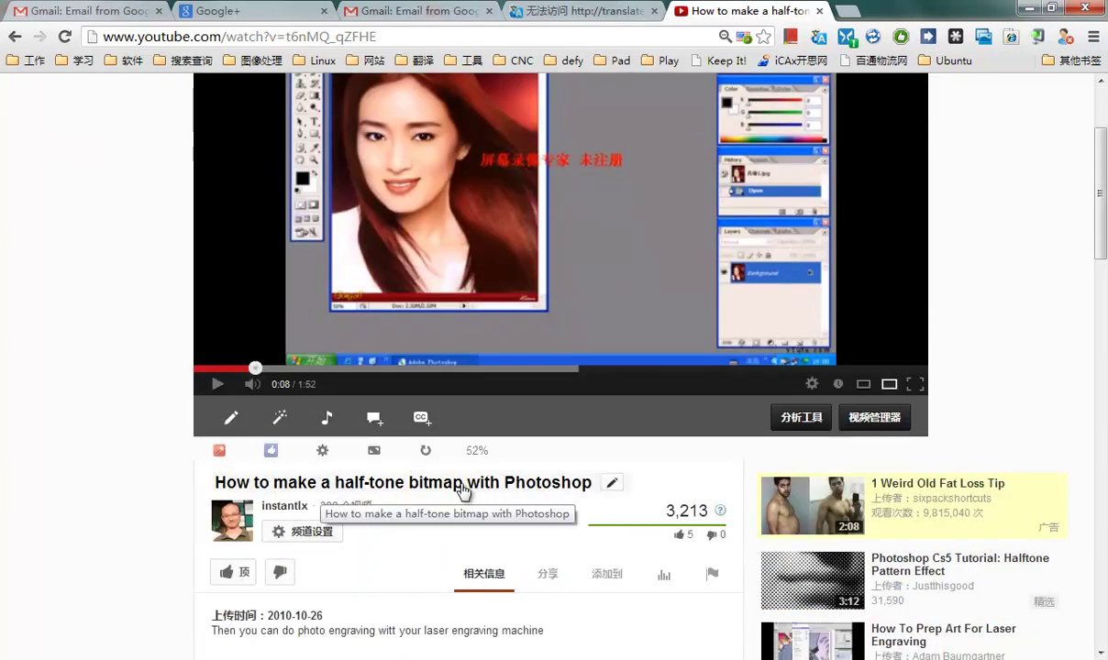
scroll(578, 486, up, 2)
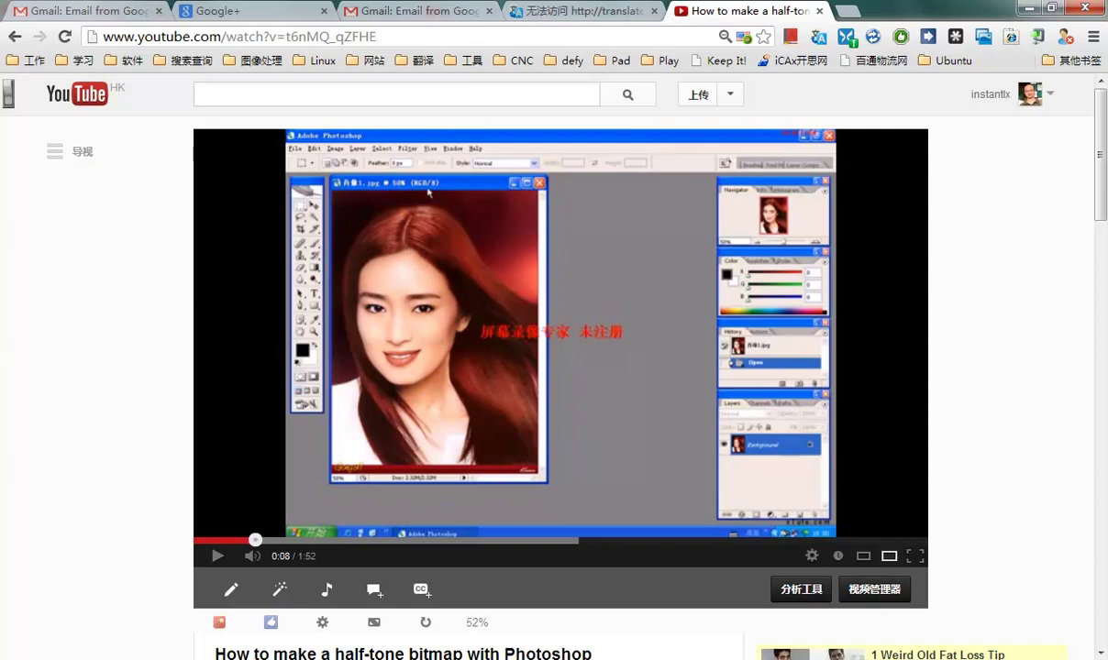
Return to RDCAM and check its version information under Help
click(101, 340)
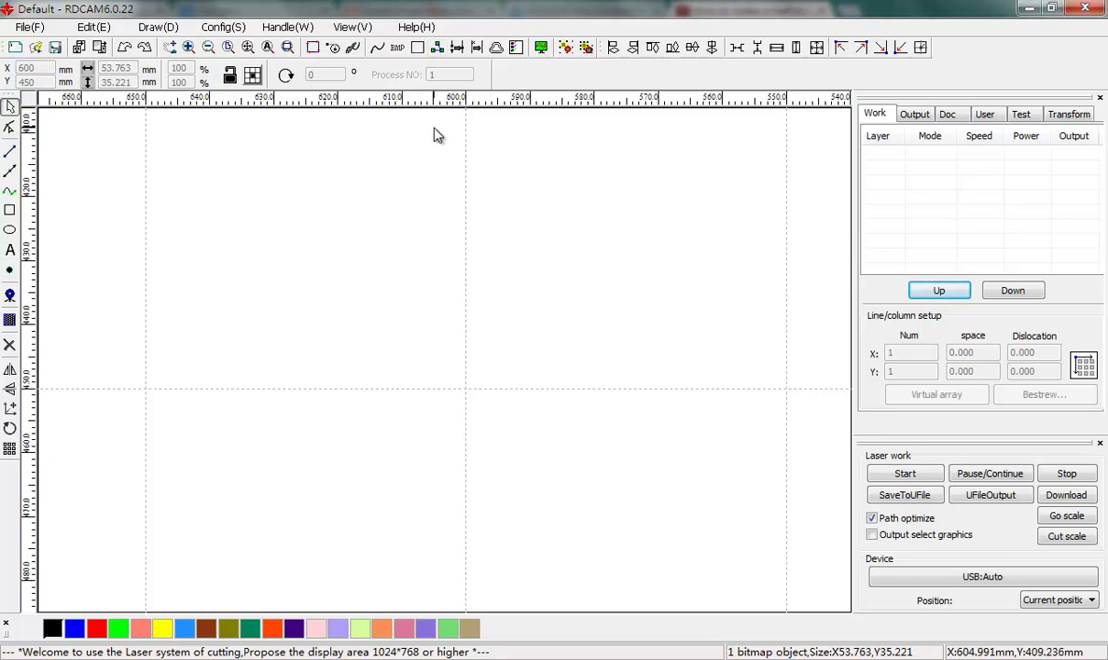
click(416, 26)
click(449, 42)
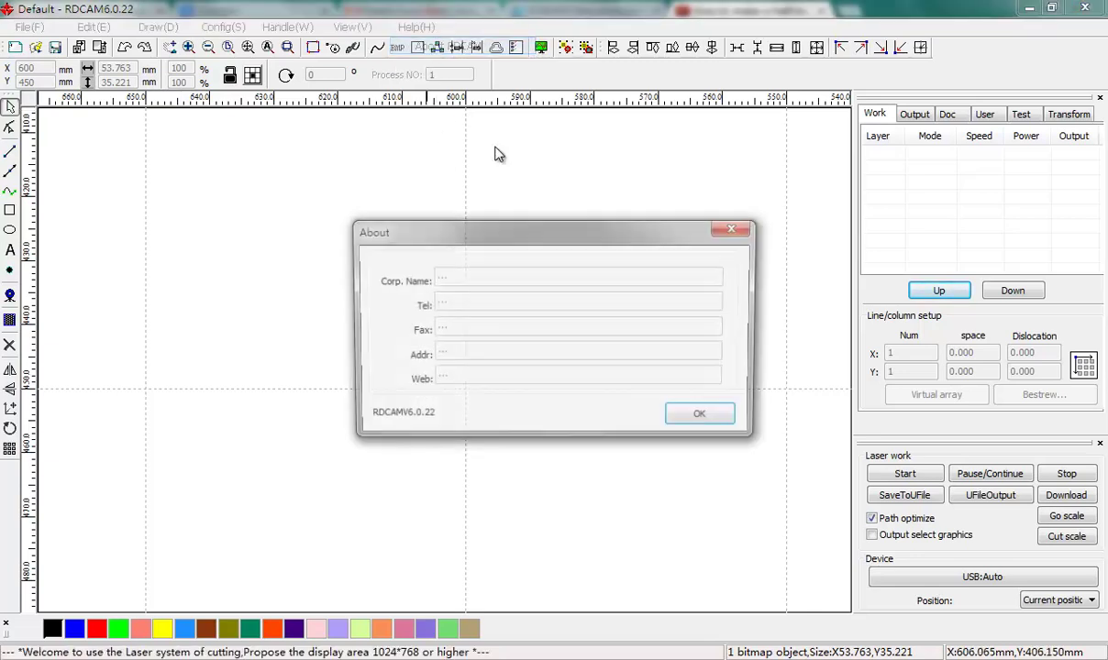
click(713, 419)
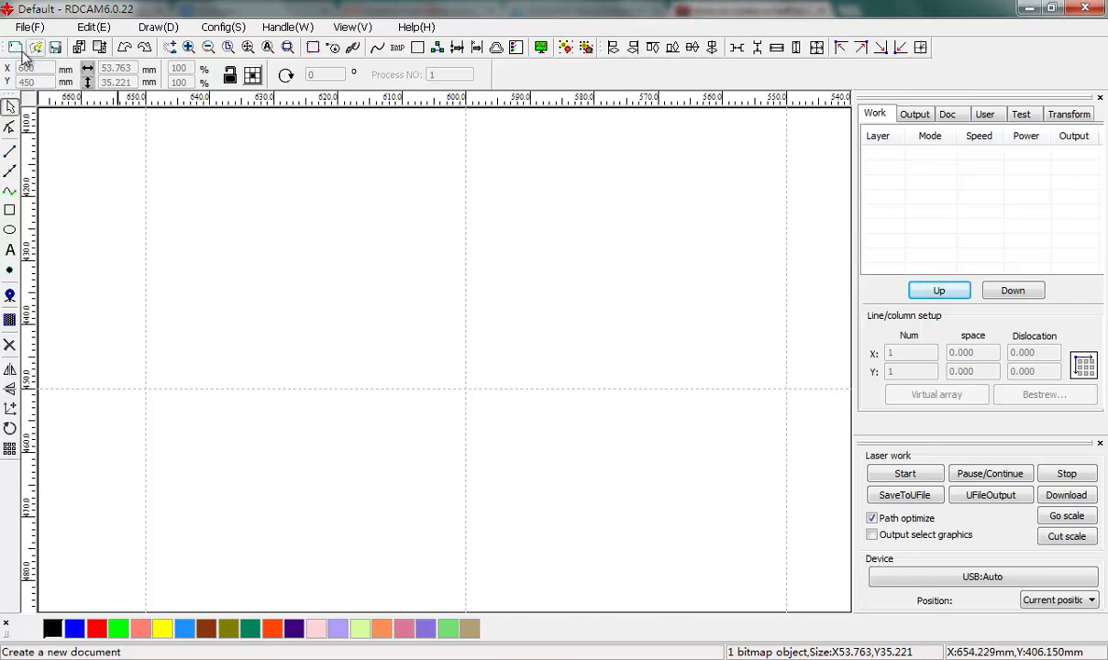
Import 准生证合影.jpg onto the canvas and select the imported photo
click(79, 49)
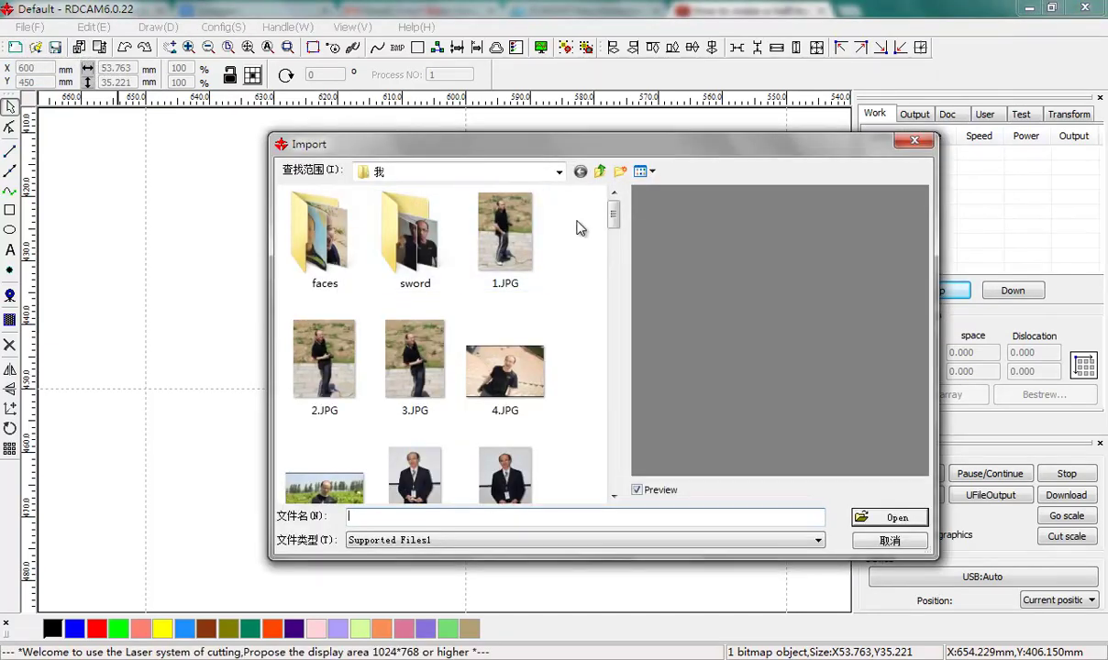
drag(615, 222, 614, 473)
click(504, 438)
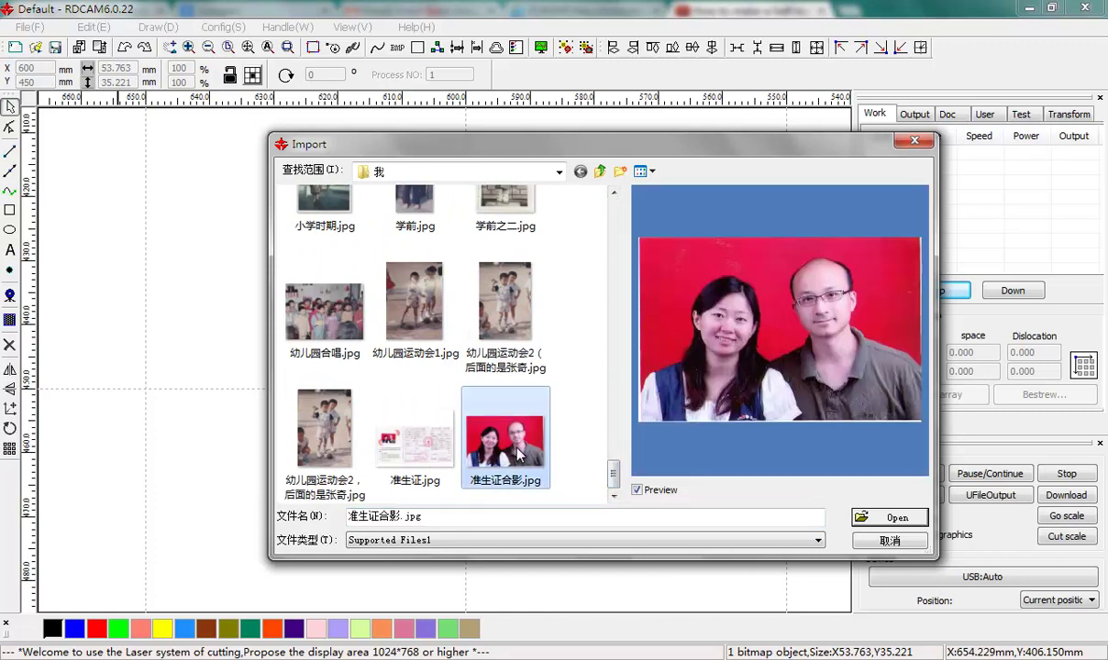
click(876, 518)
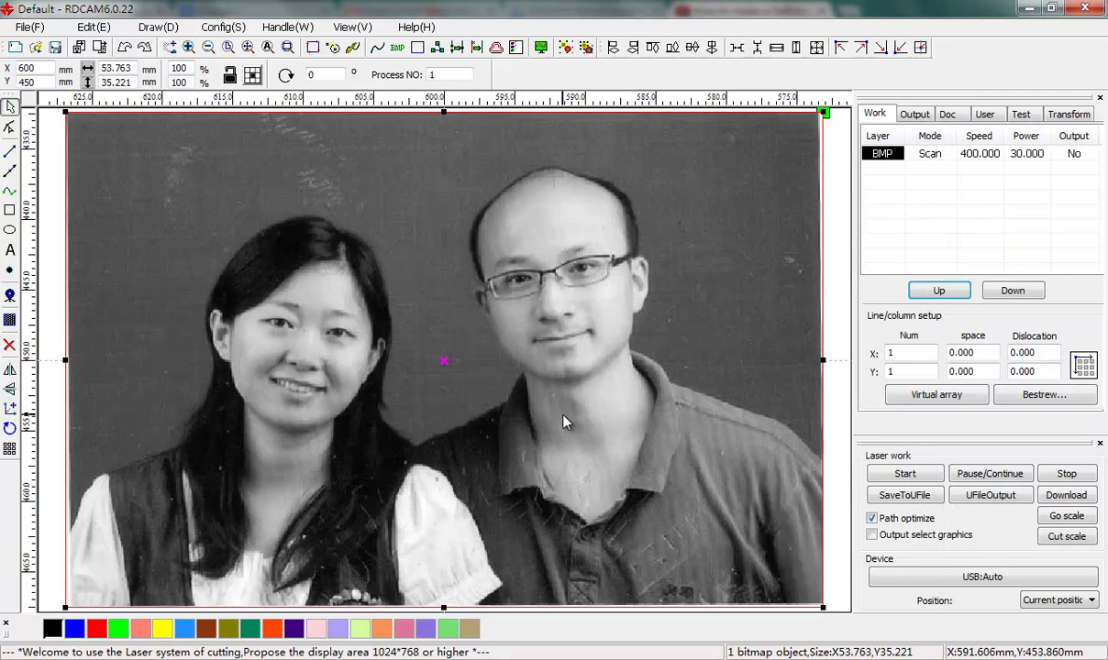
scroll(564, 422, down, 2)
scroll(564, 421, up, 1)
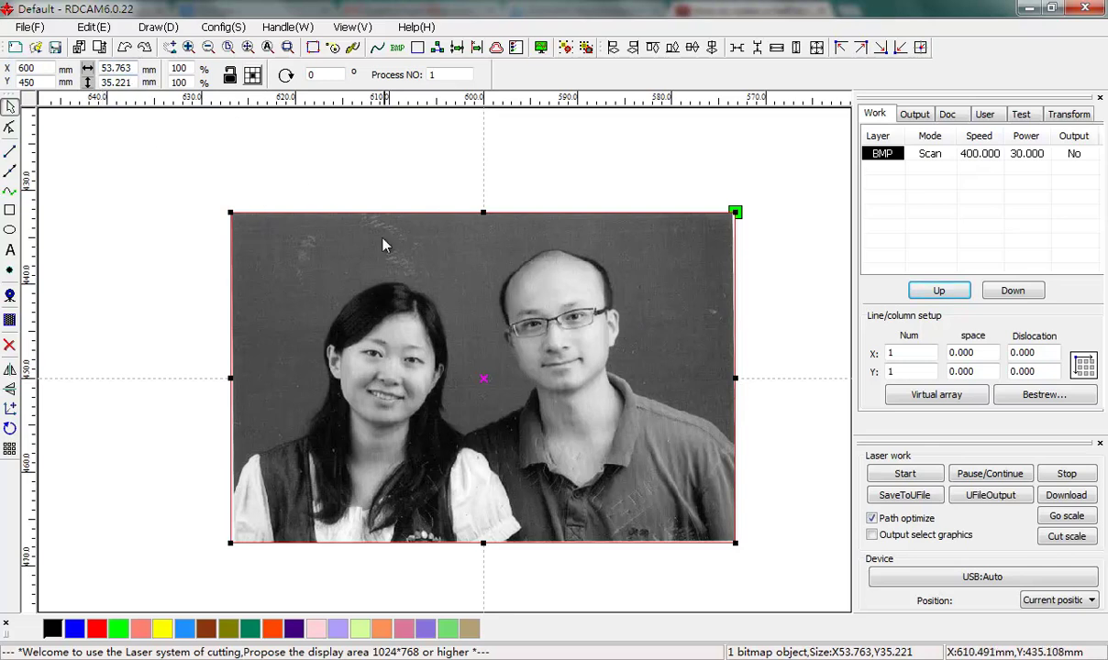
click(500, 232)
click(569, 251)
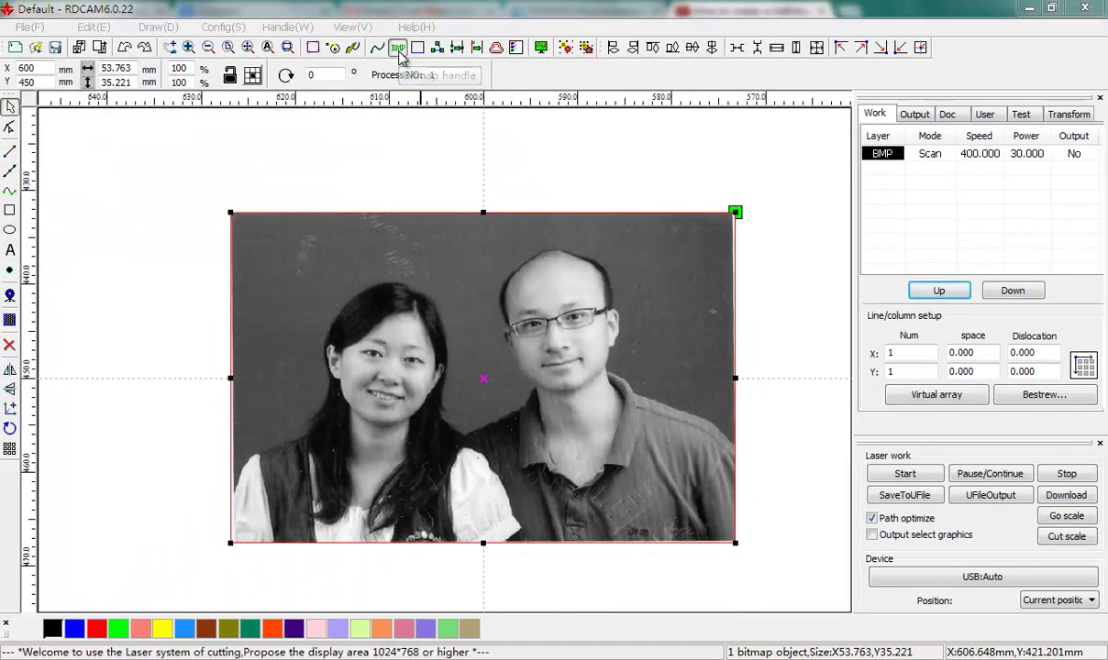
In Bitmap handle, enable Net graphic dithering with resolution and frequency both 1000
click(398, 49)
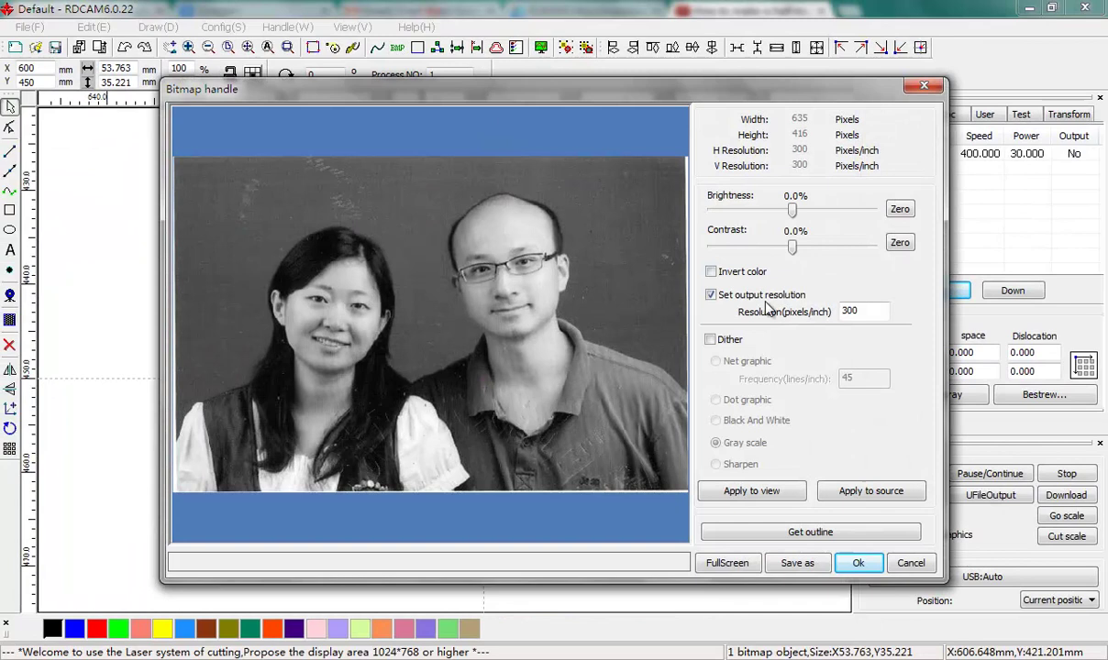
click(711, 340)
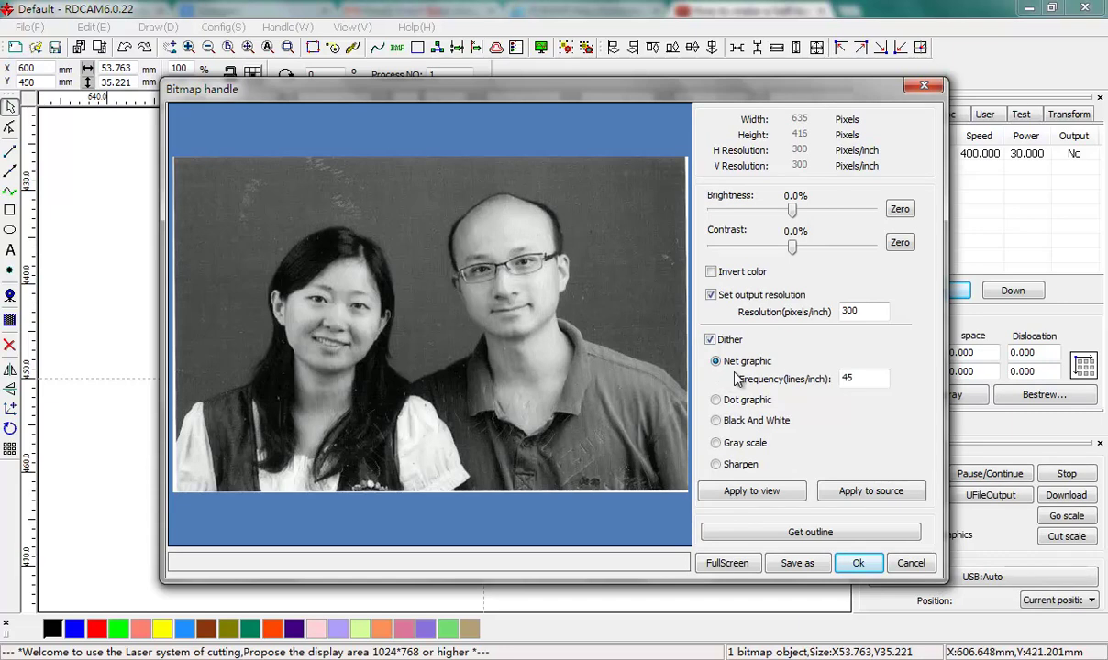
drag(865, 310, 844, 312)
drag(863, 382, 817, 379)
text(1)
text(000)
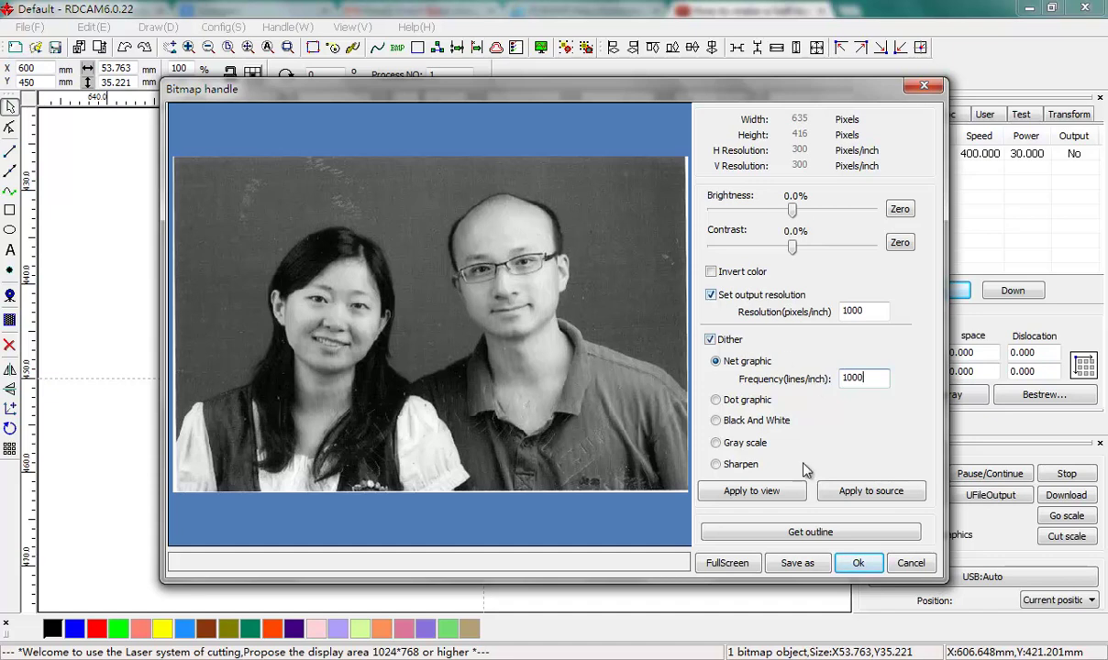
Preview the 2117×1387 net-graphic halftone and zoom in and out to inspect the dots
click(750, 495)
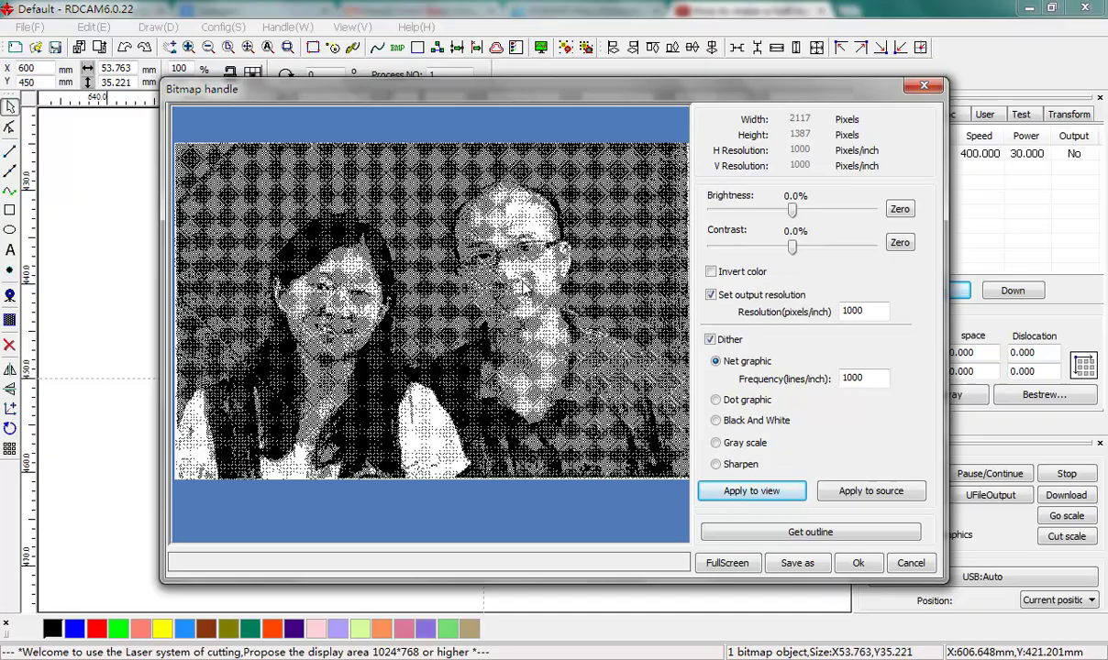
scroll(520, 287, up, 1)
scroll(521, 287, up, 1)
scroll(520, 287, up, 1)
scroll(523, 289, up, 1)
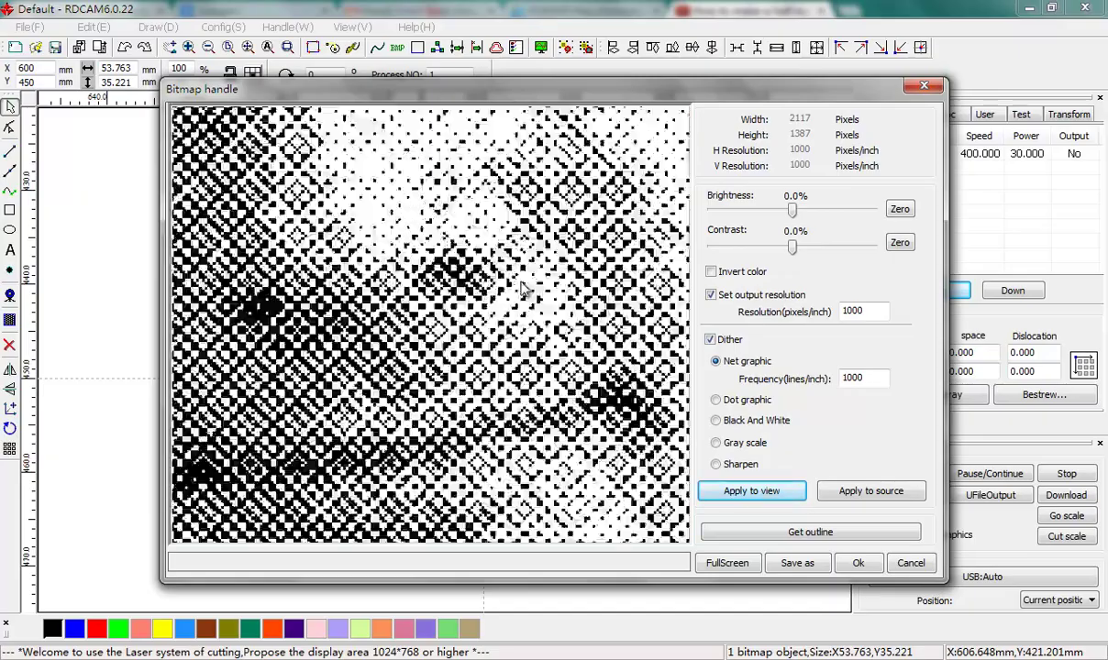
scroll(500, 280, down, 1)
scroll(449, 279, down, 1)
scroll(413, 271, down, 1)
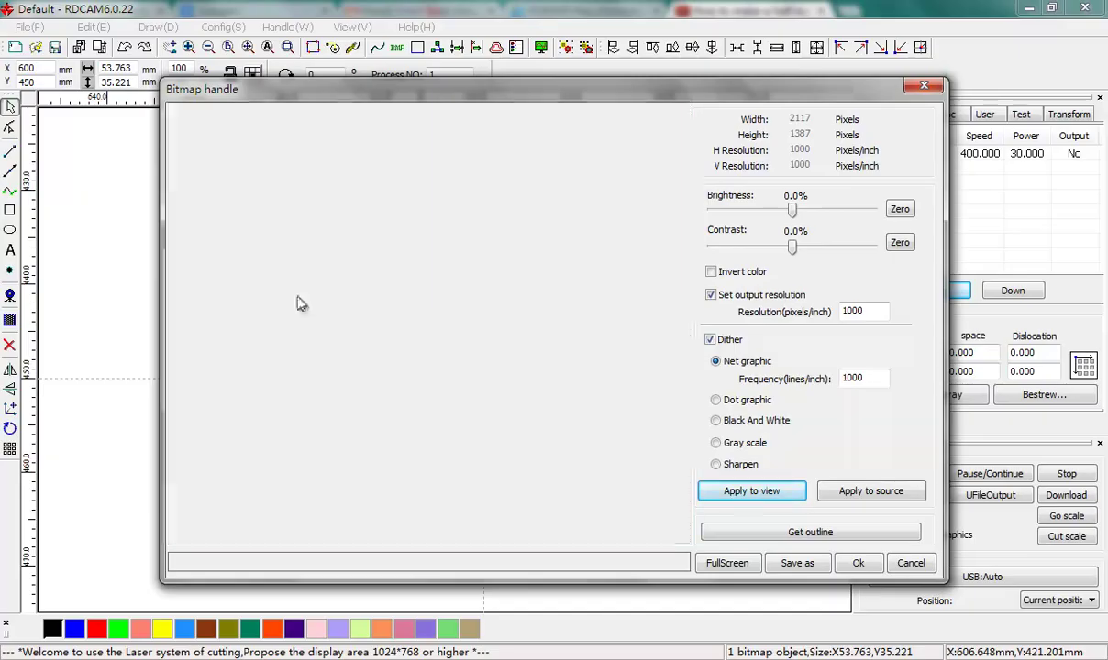
scroll(514, 234, up, 1)
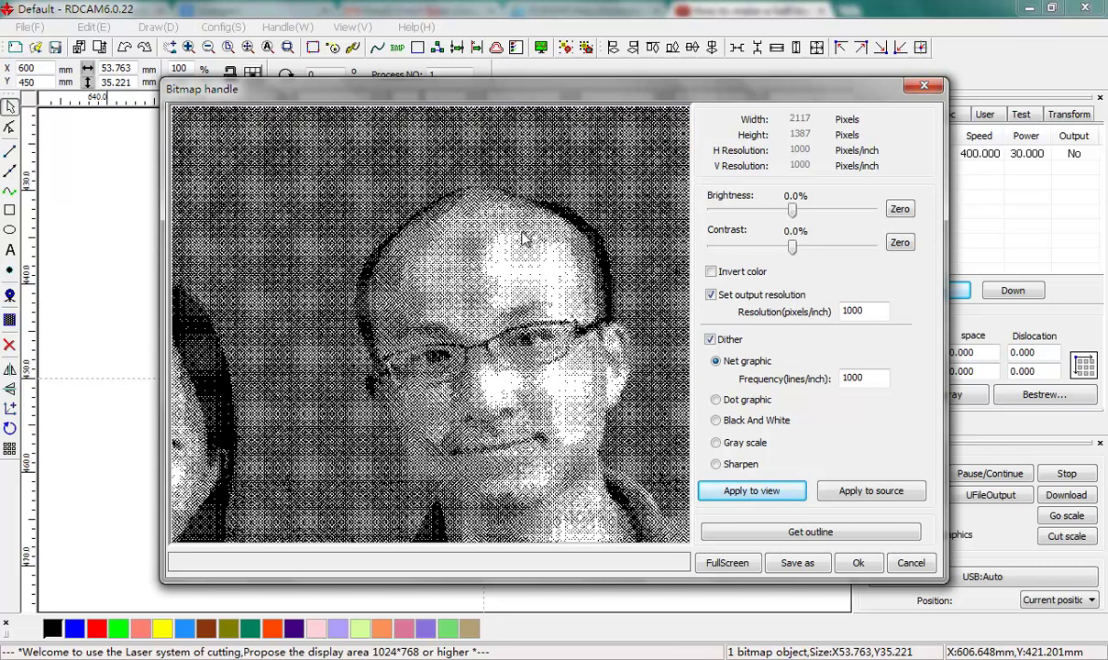
scroll(518, 240, up, 1)
scroll(518, 261, down, 1)
scroll(500, 266, up, 2)
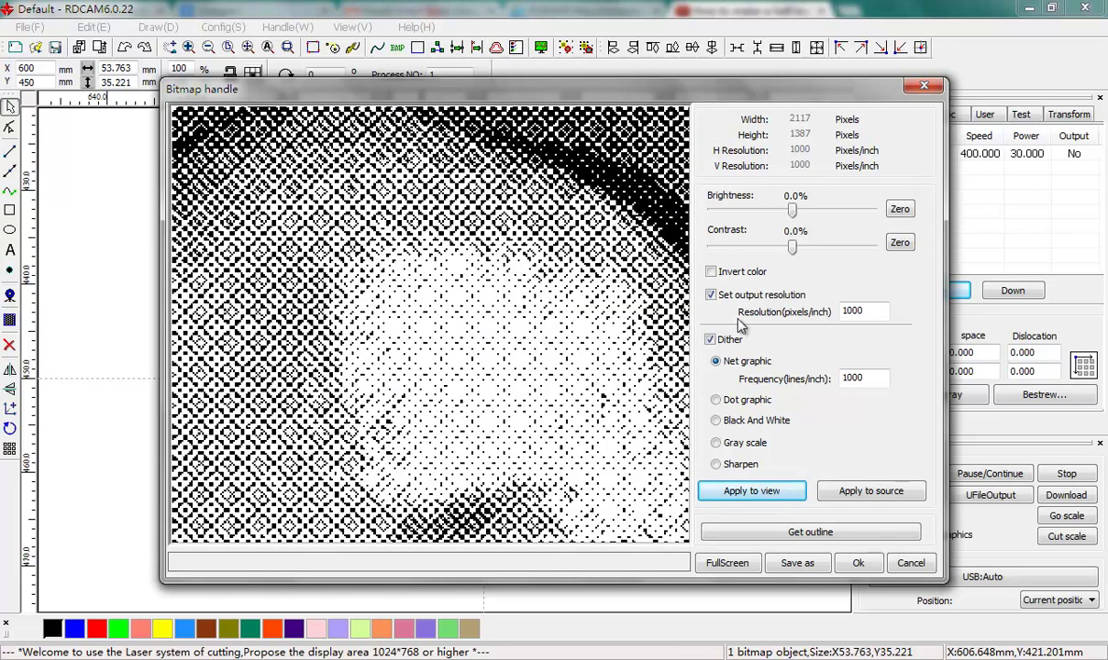
scroll(561, 339, down, 2)
scroll(514, 330, down, 1)
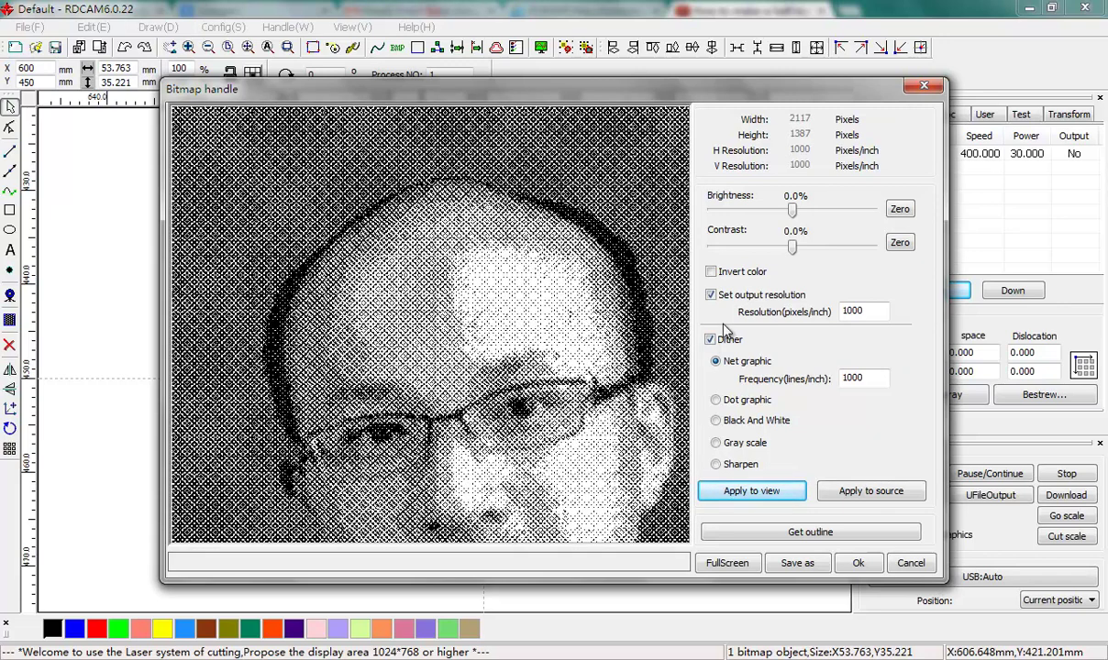
Change the frequency from 1000 to 600, re-preview, and zoom to check the coarser pattern
double_click(851, 378)
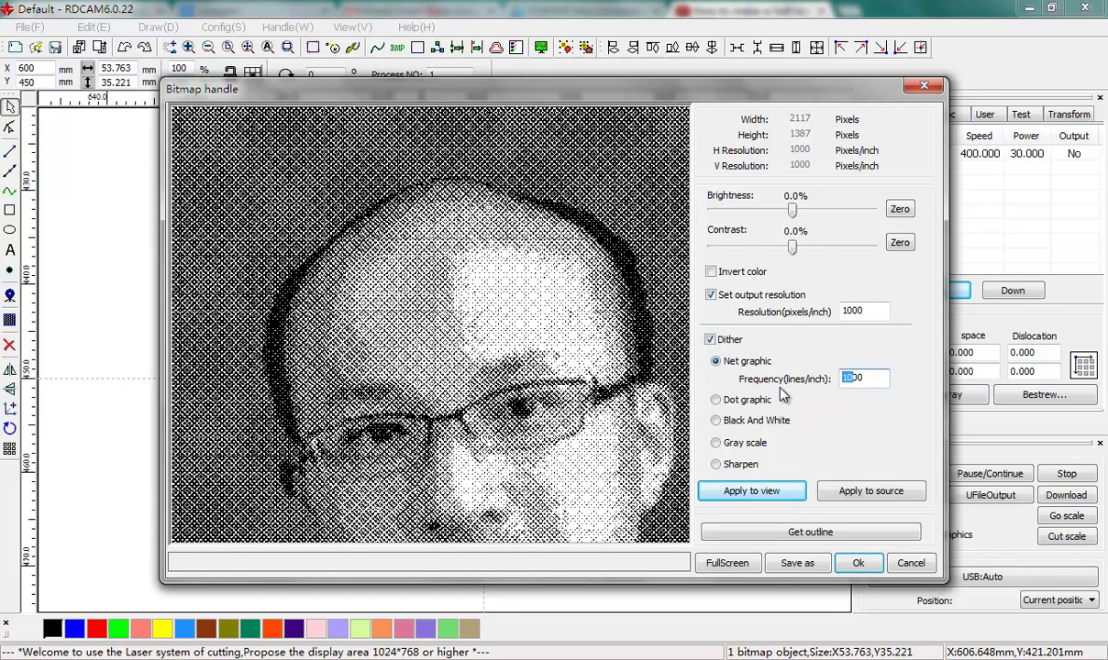
text(600)
click(752, 491)
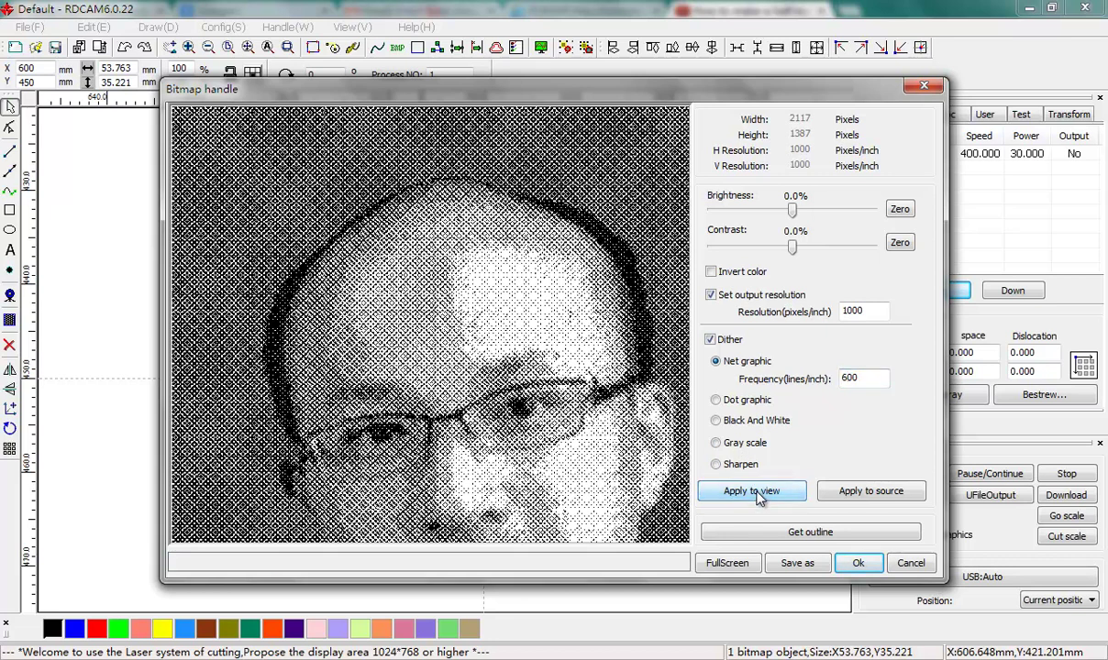
scroll(532, 330, up, 2)
scroll(532, 331, up, 1)
scroll(532, 330, down, 4)
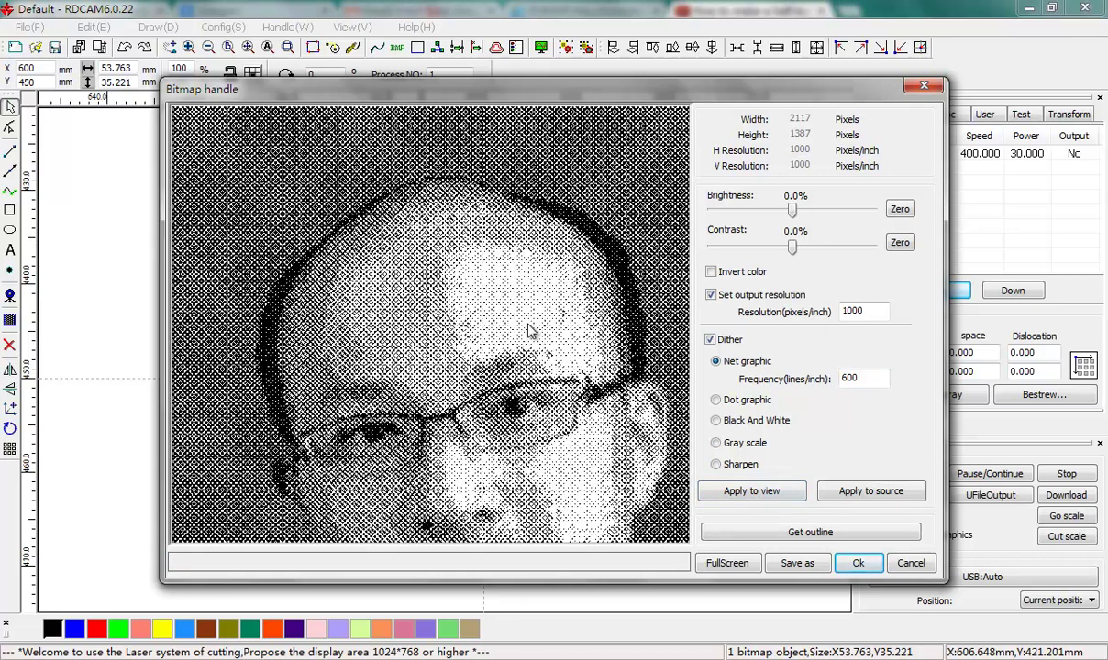
scroll(532, 335, up, 1)
scroll(523, 275, down, 2)
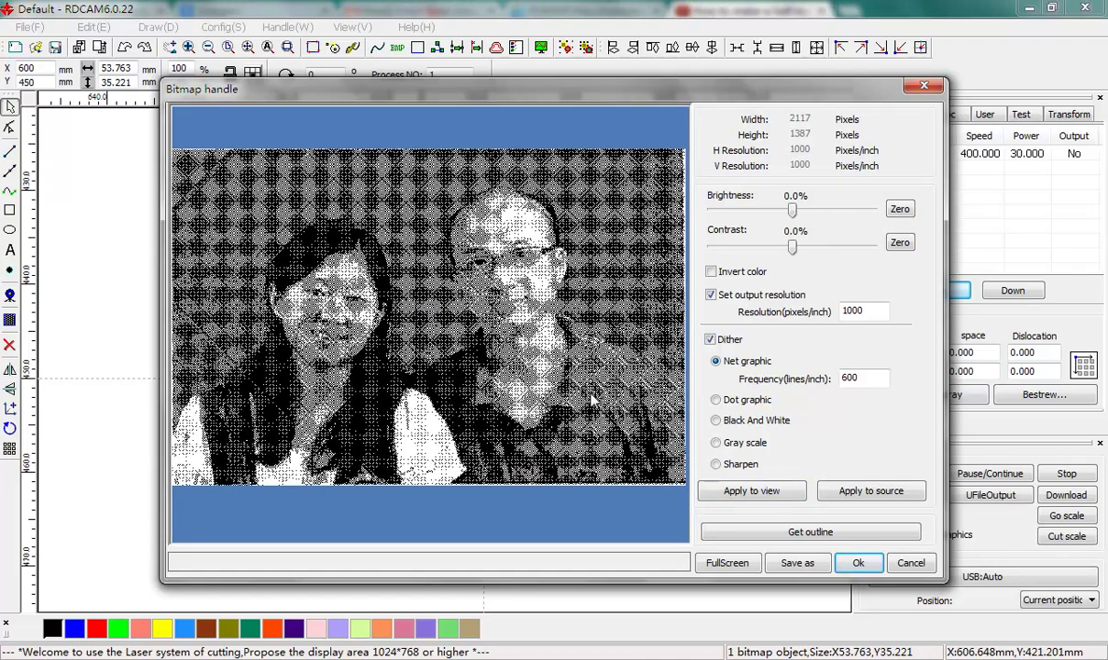
scroll(563, 399, down, 1)
scroll(536, 249, down, 1)
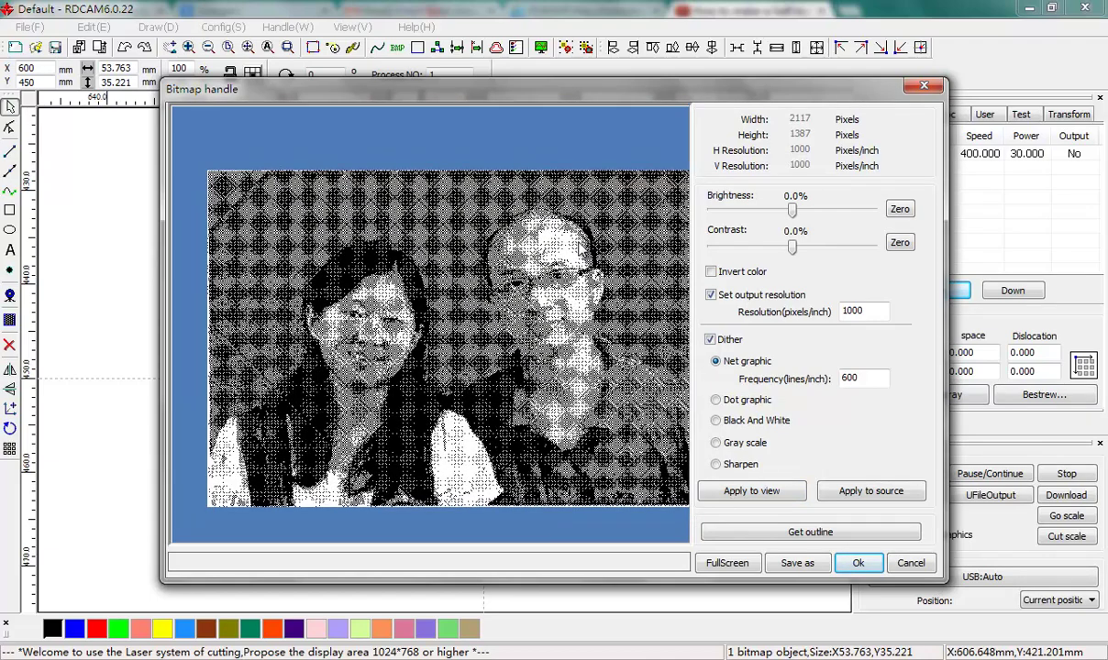
scroll(542, 249, down, 1)
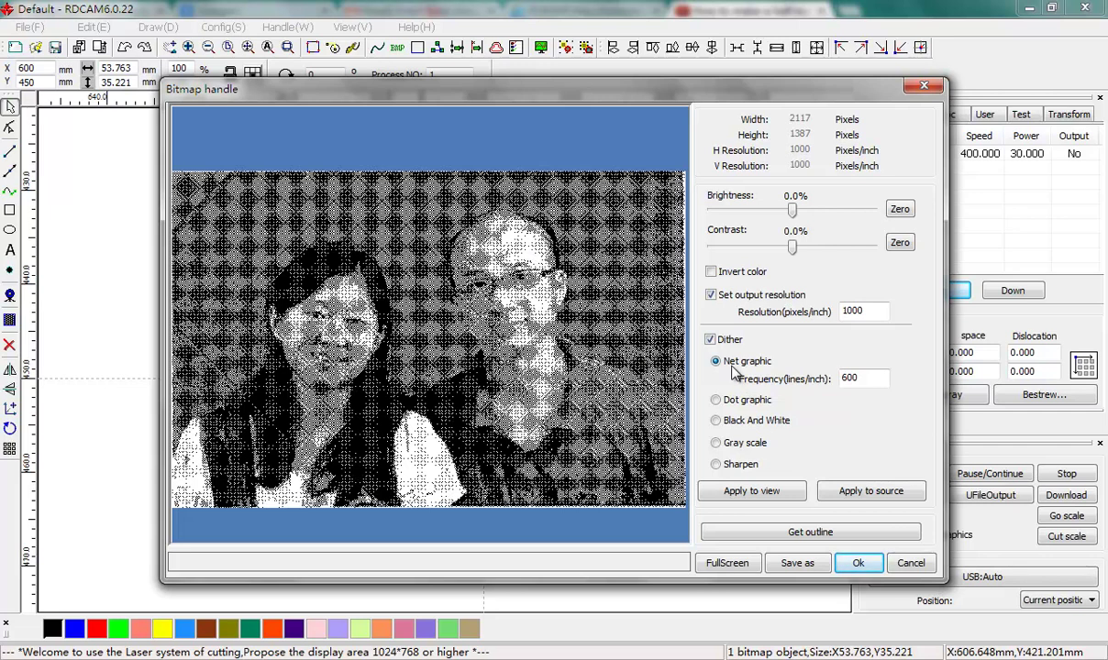
Pan the 600 lines/inch halftone preview slightly left
drag(559, 310, 531, 310)
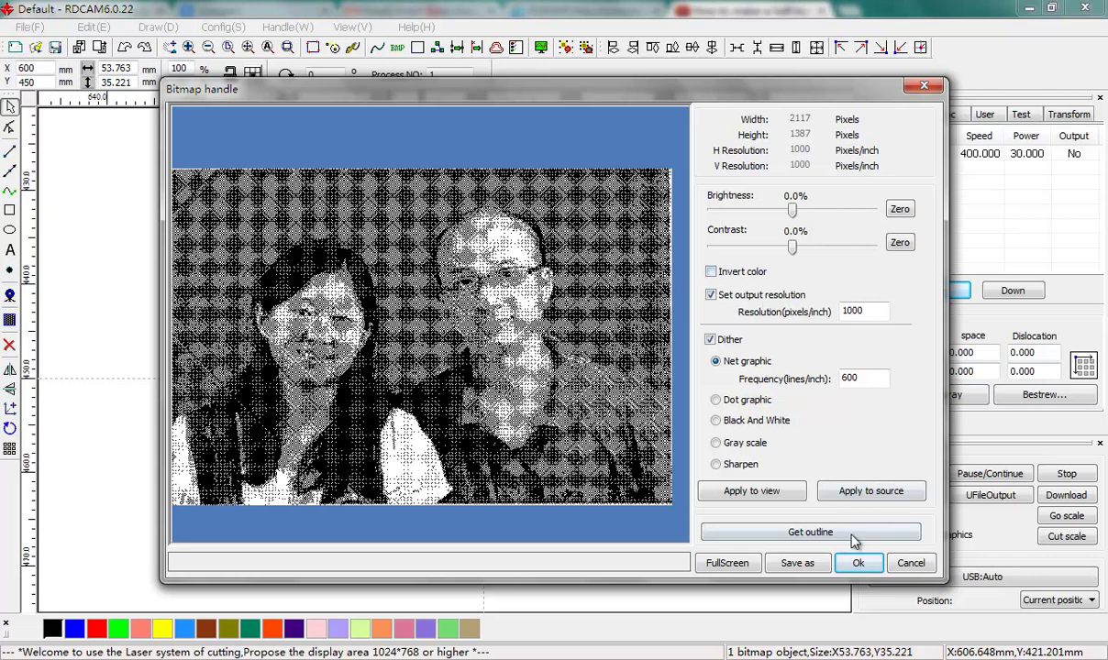
Confirm the halftone with Ok and set the BMP layer's Is Output to Yes
click(856, 563)
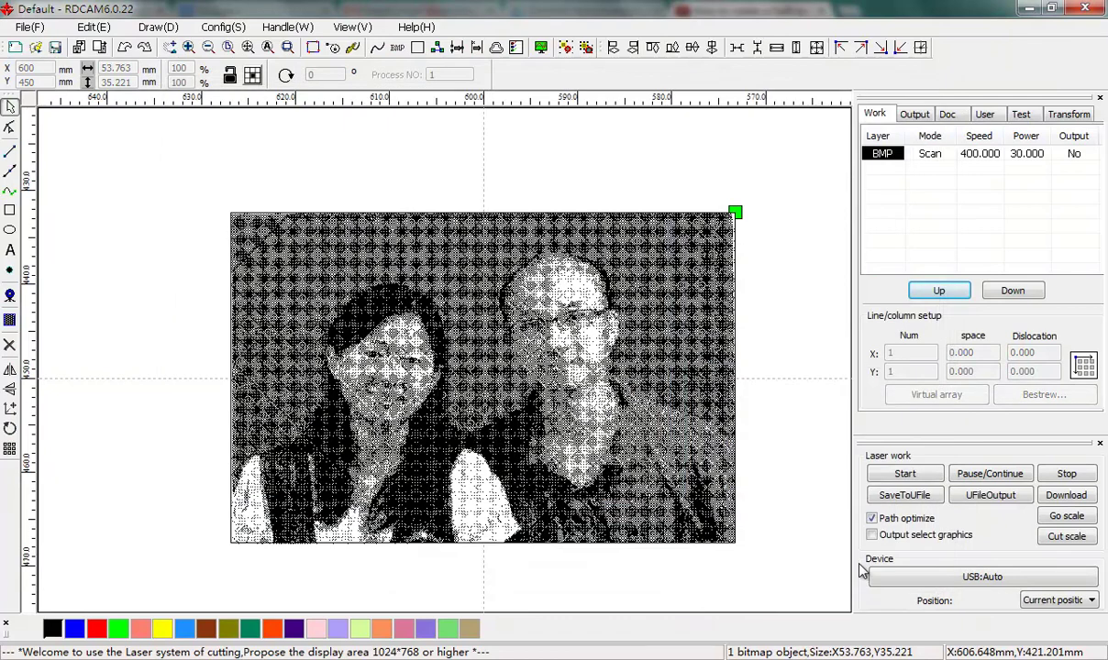
double_click(980, 153)
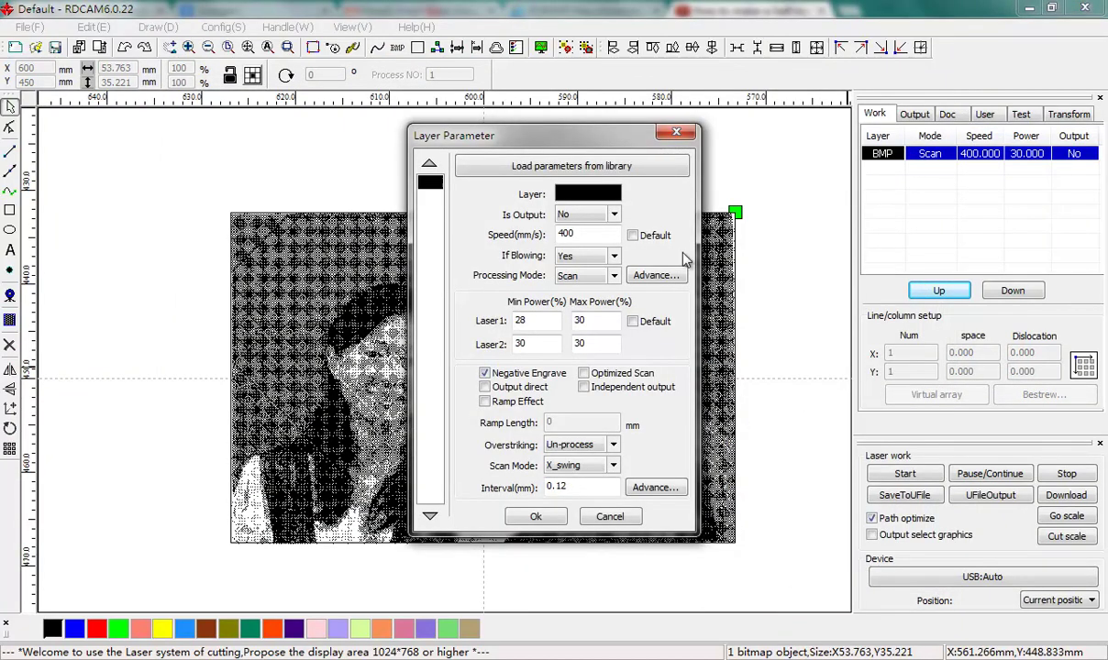
click(598, 214)
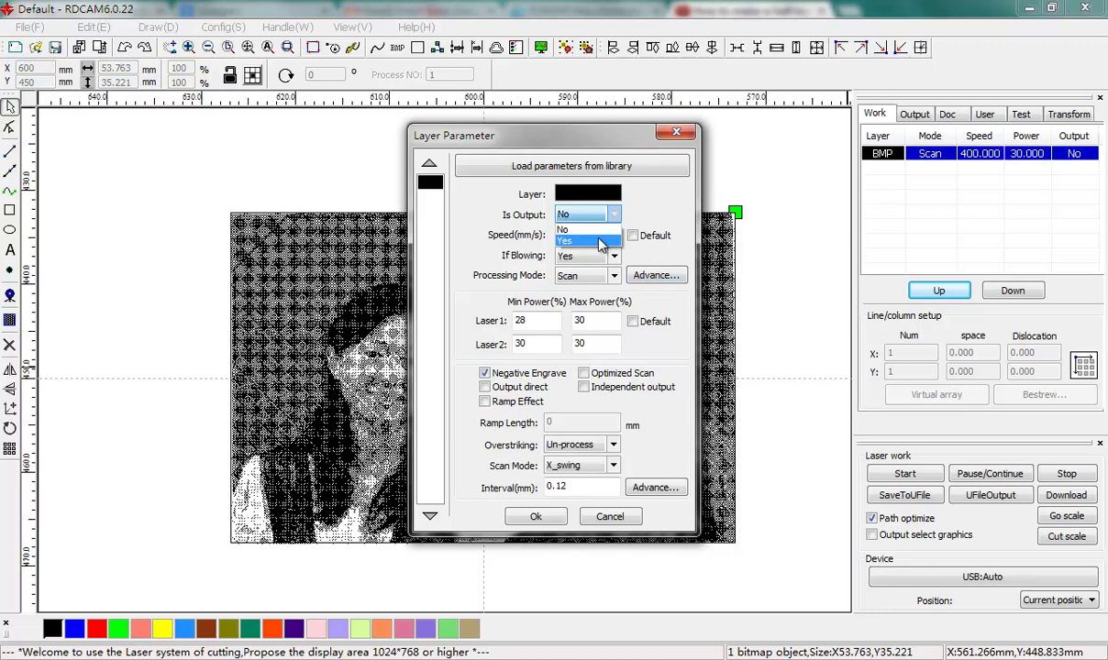
click(591, 236)
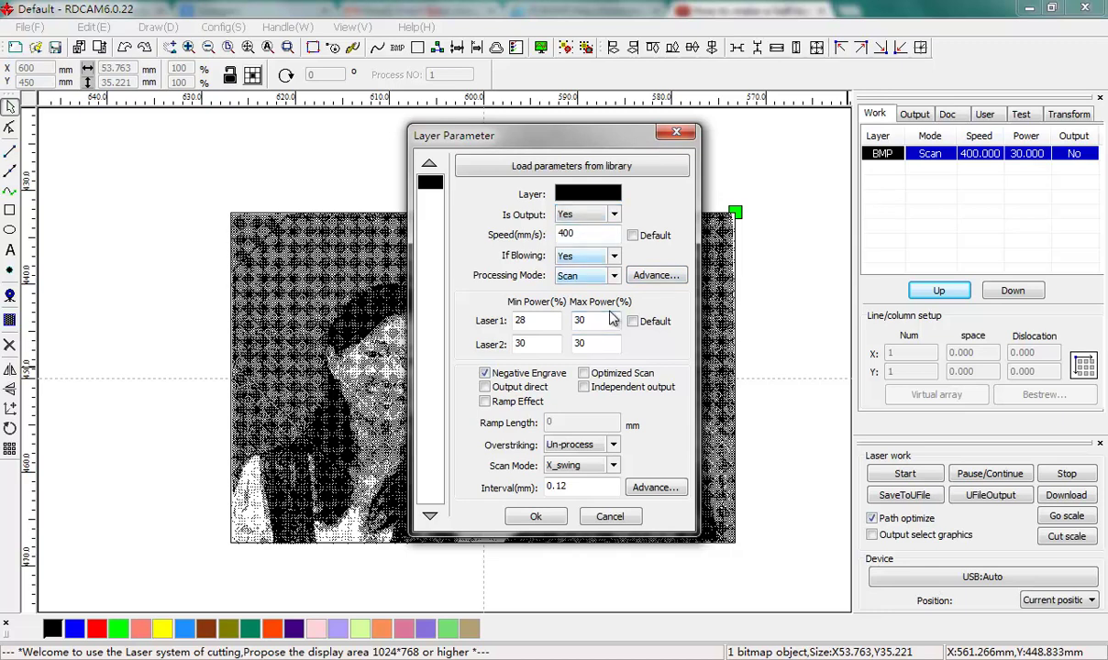